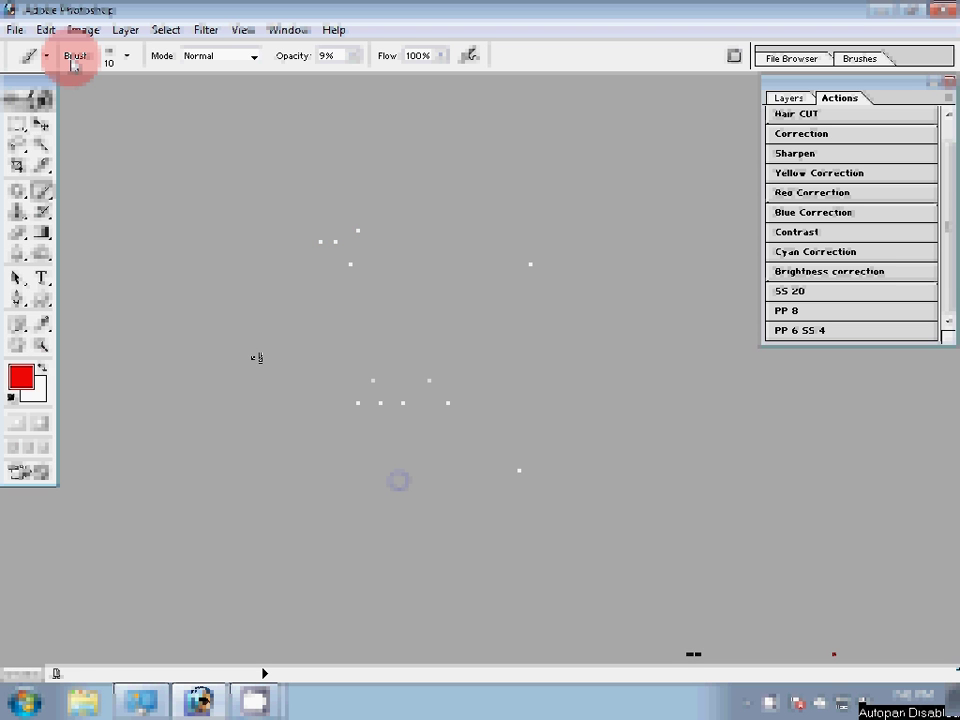
Open the WIA scanner options with the family photo previewed and start the scan
click(237, 420)
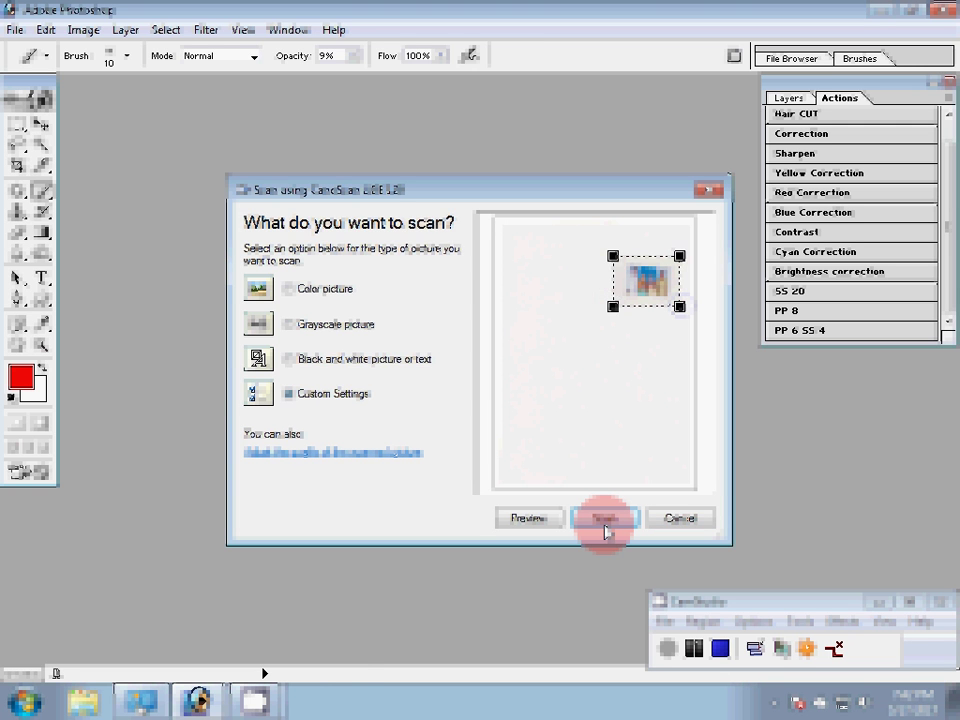
click(604, 520)
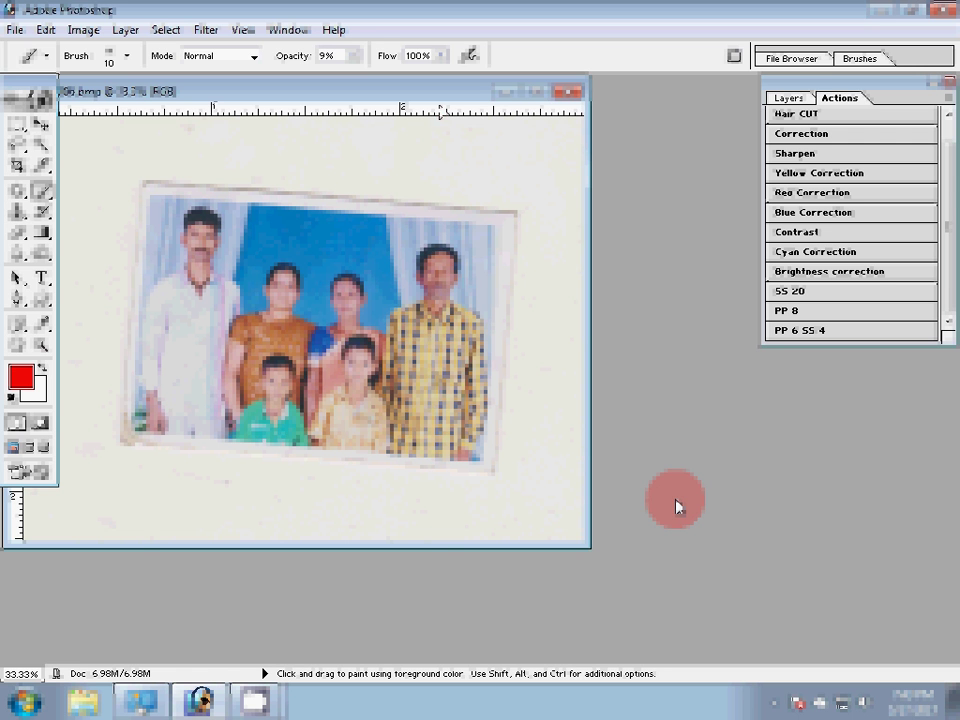
Rotate the tilted scan level with Free Transform and commit the rotation
key(c)
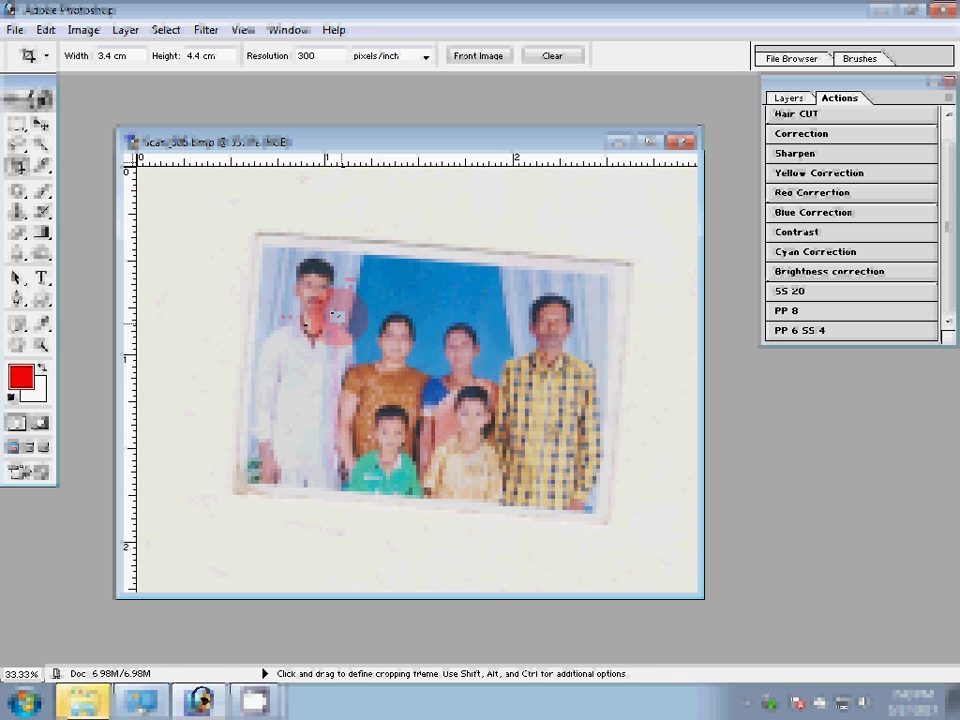
key(v)
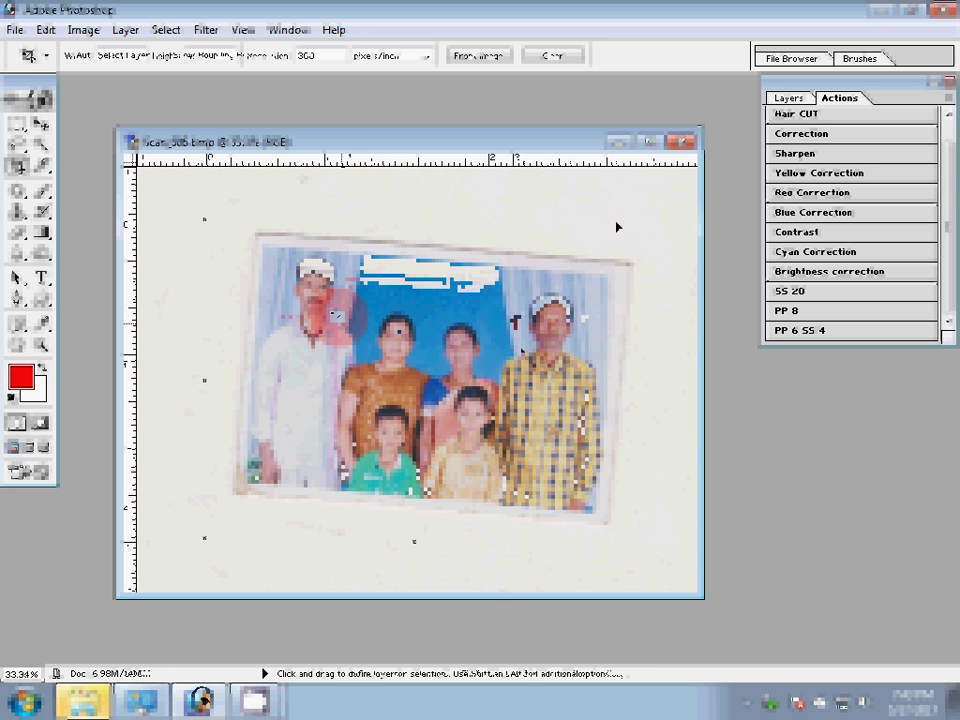
click(622, 221)
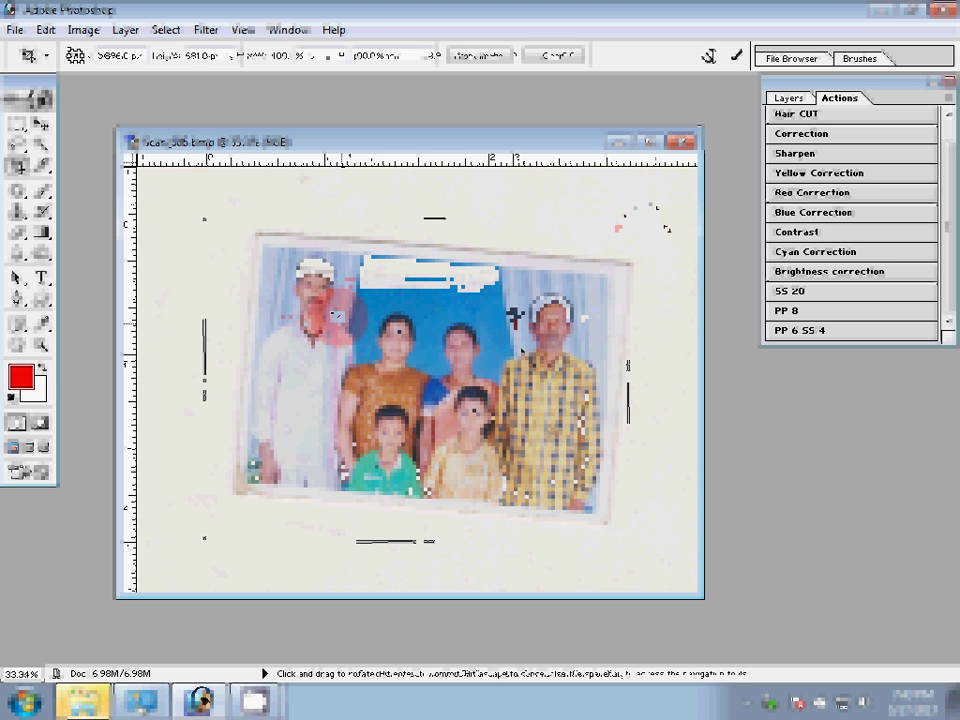
key(Return)
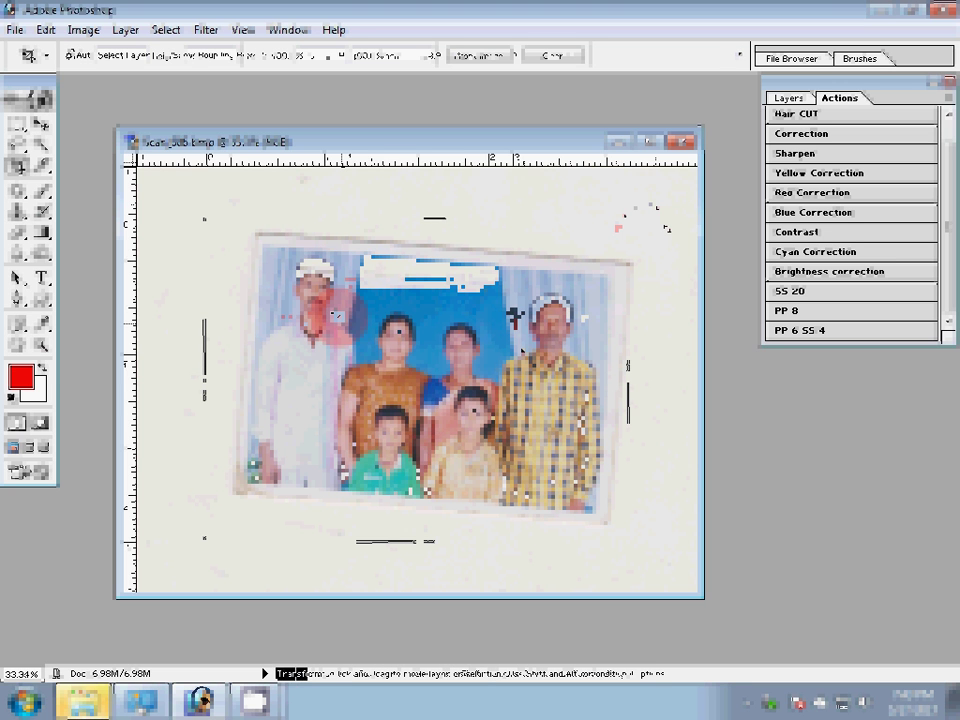
key(c)
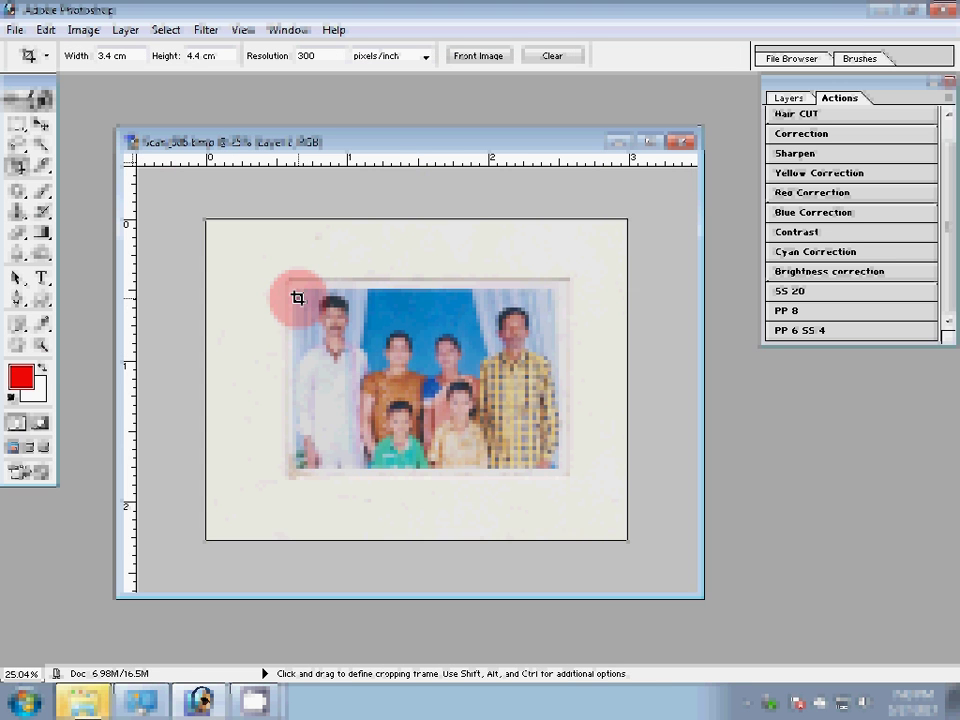
drag(297, 297, 503, 465)
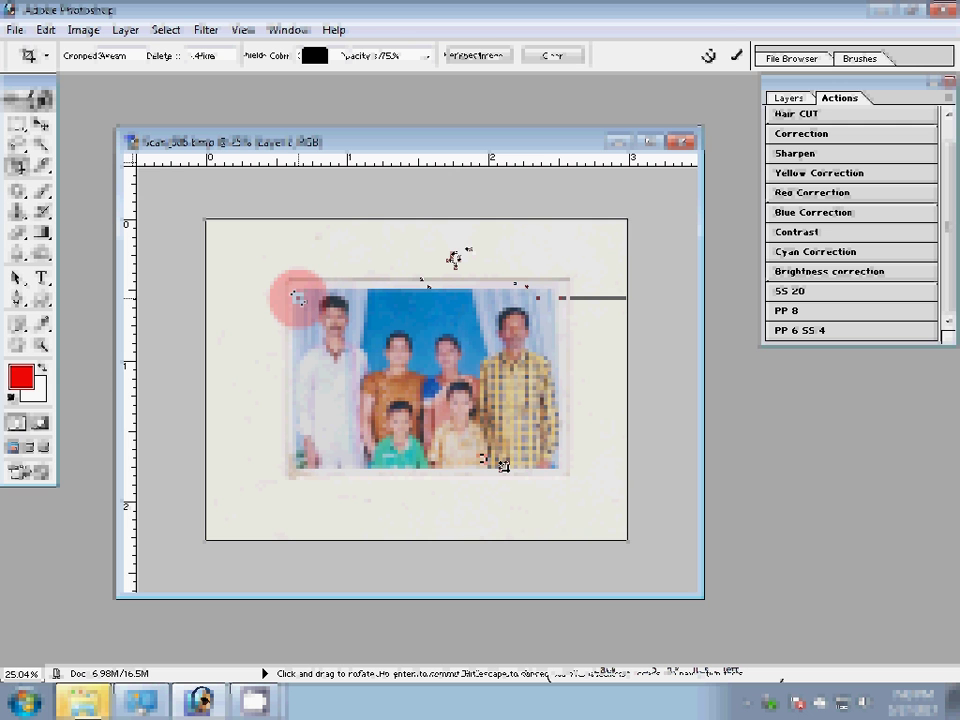
click(708, 56)
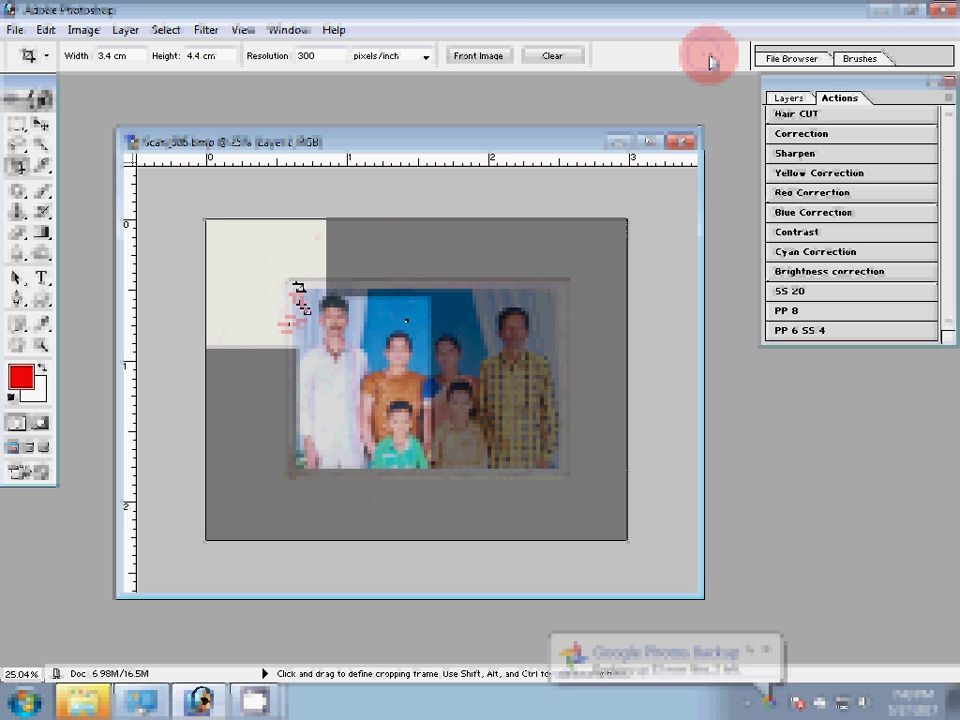
click(297, 298)
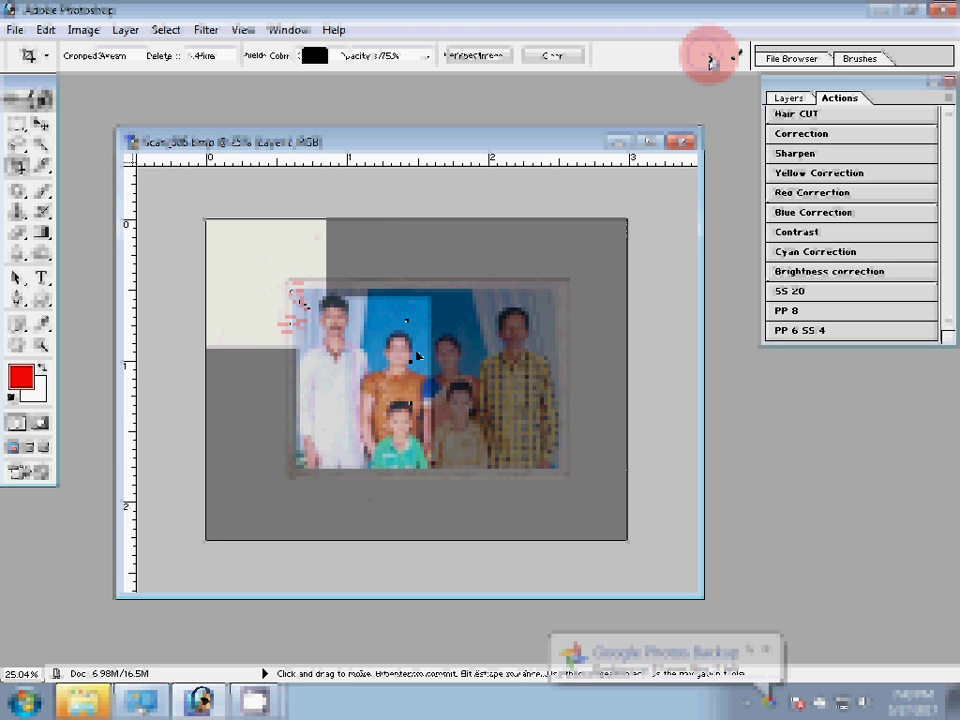
drag(567, 472, 527, 465)
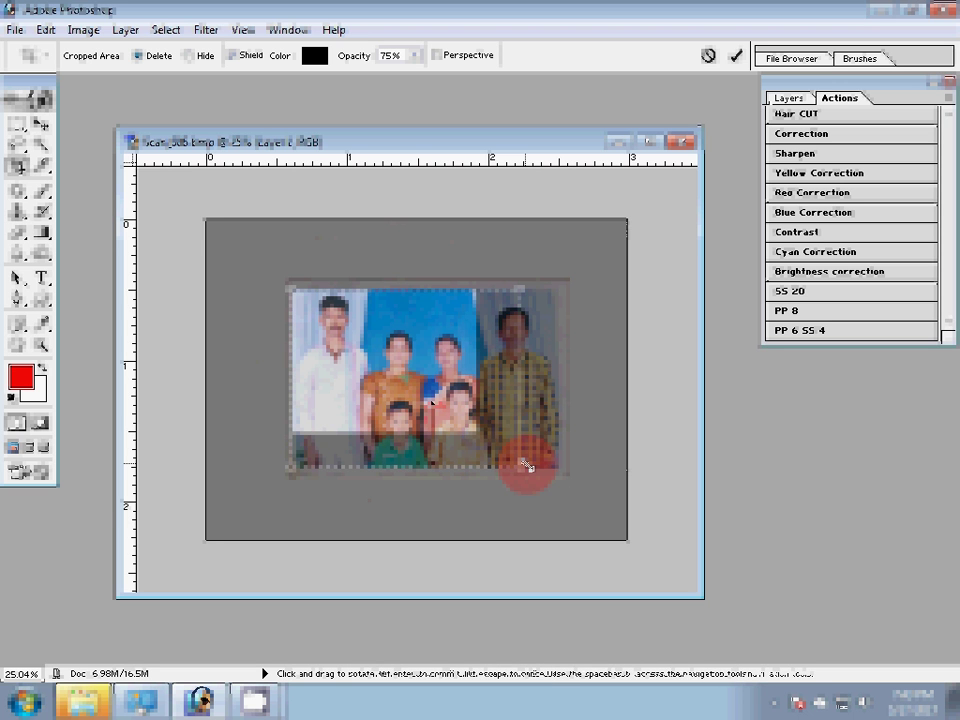
key(Return)
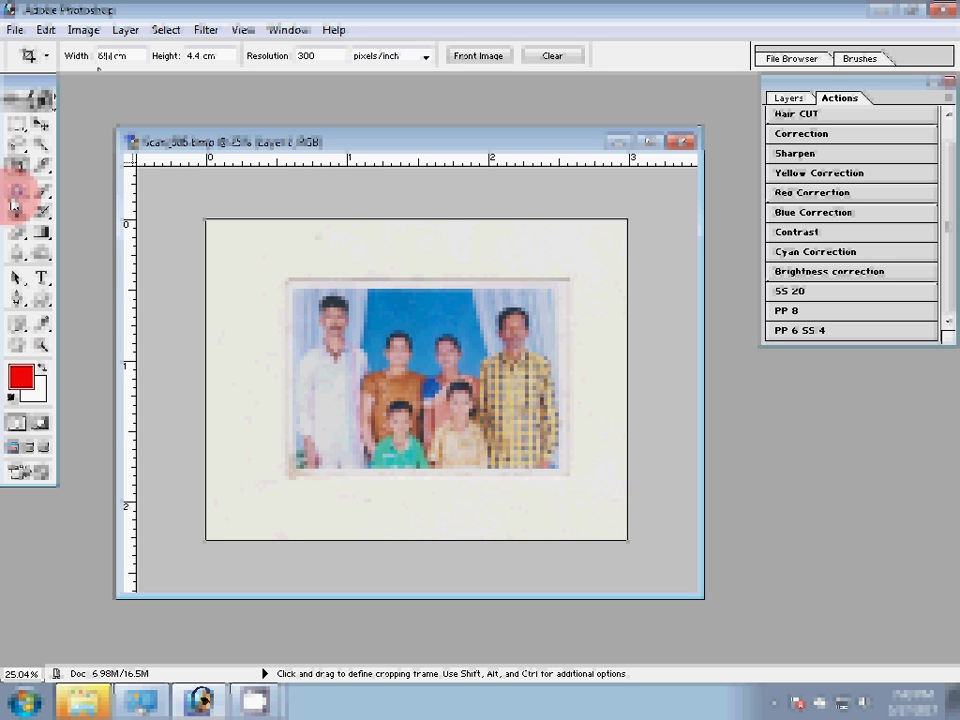
Set the crop height to 4 in, frame the photo, and commit the 6 × 4 in crop
key(Tab)
text(4)
click(158, 120)
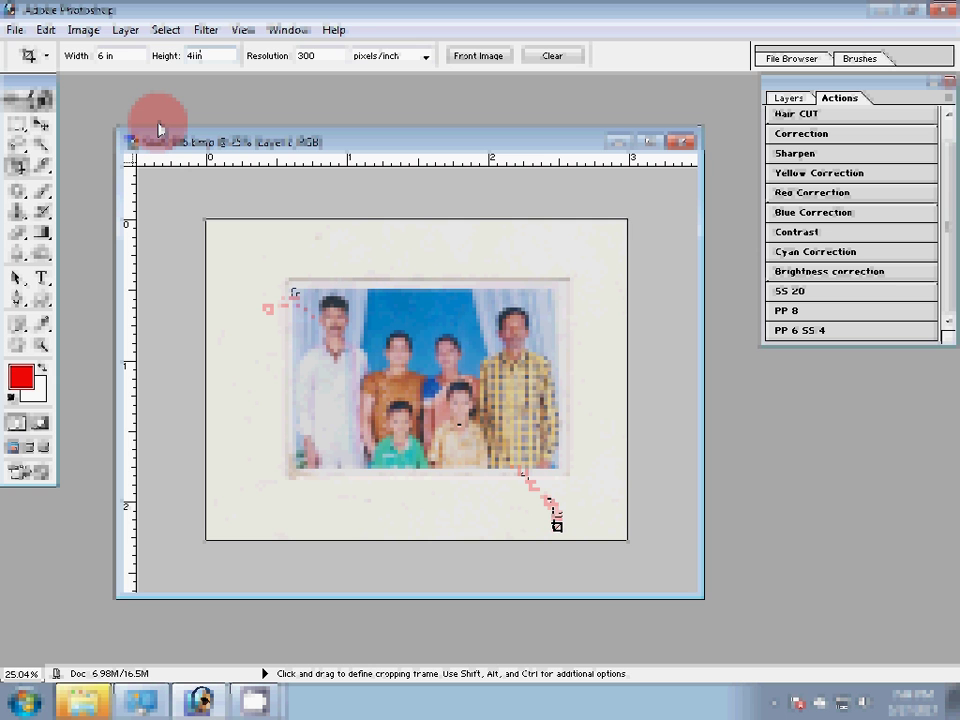
drag(293, 292, 557, 525)
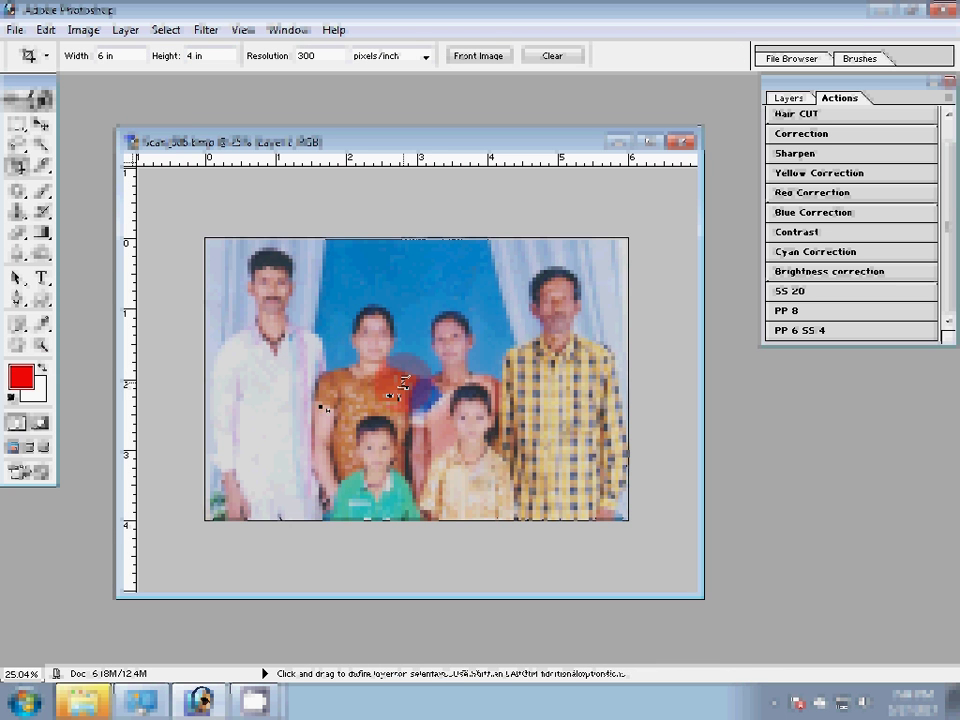
key(ctrl+l)
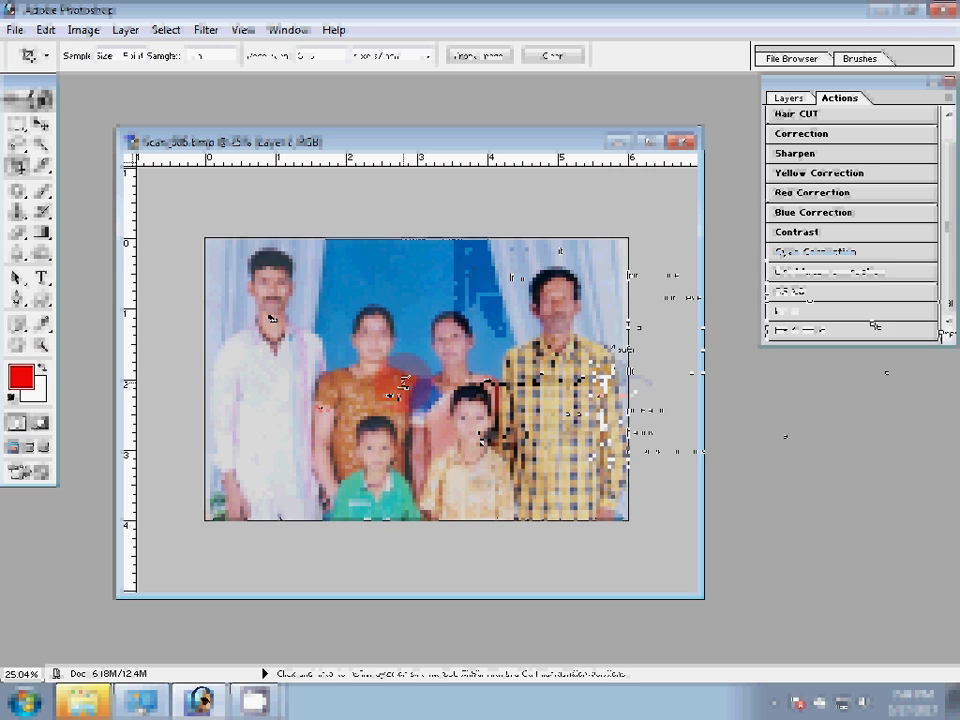
Apply Color Balance with the midtone Yellow–Blue slider at -25
key(ctrl+b)
click(763, 378)
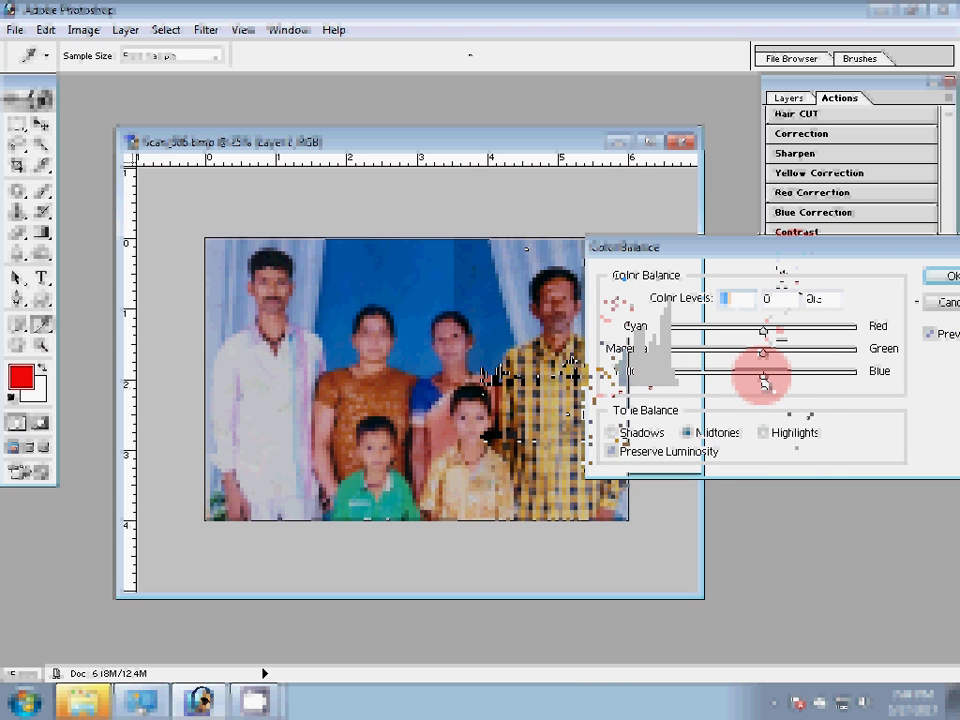
drag(763, 383, 754, 387)
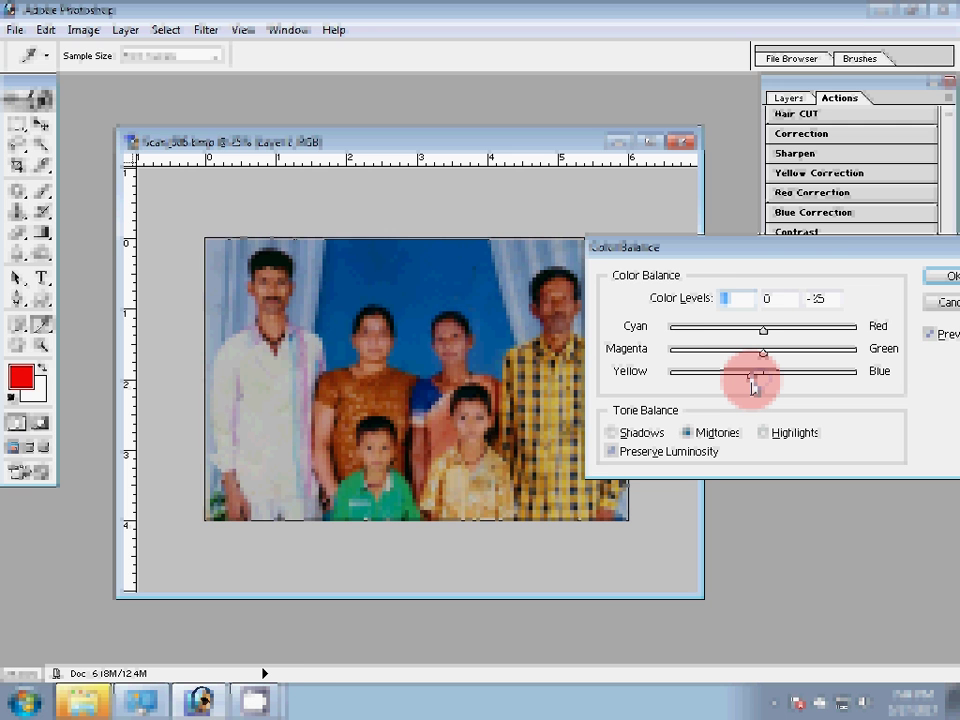
key(Return)
key(c)
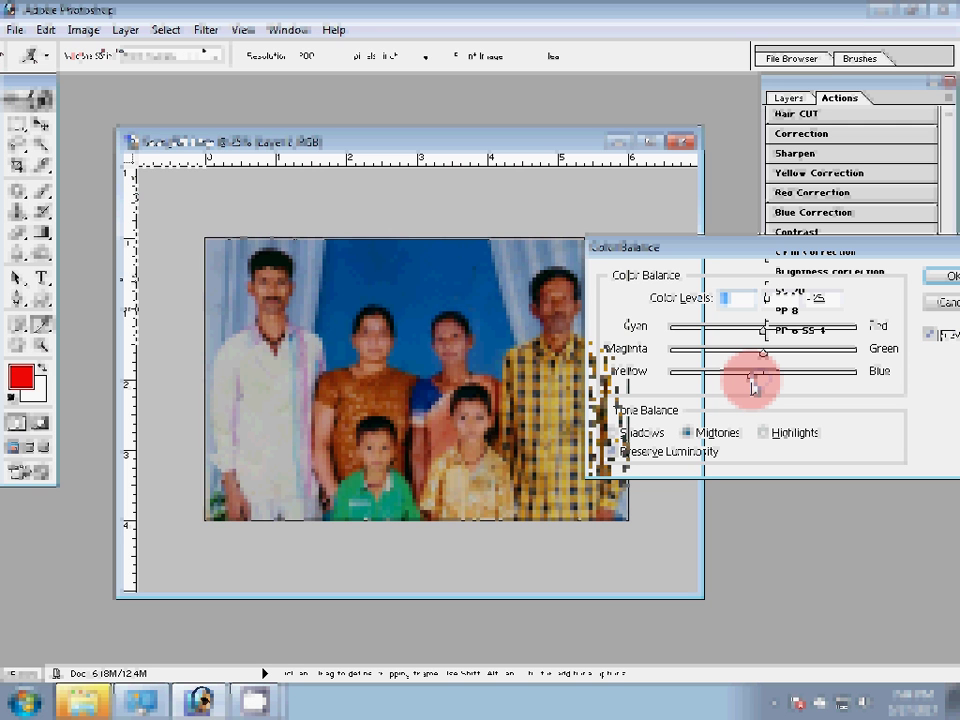
key(z)
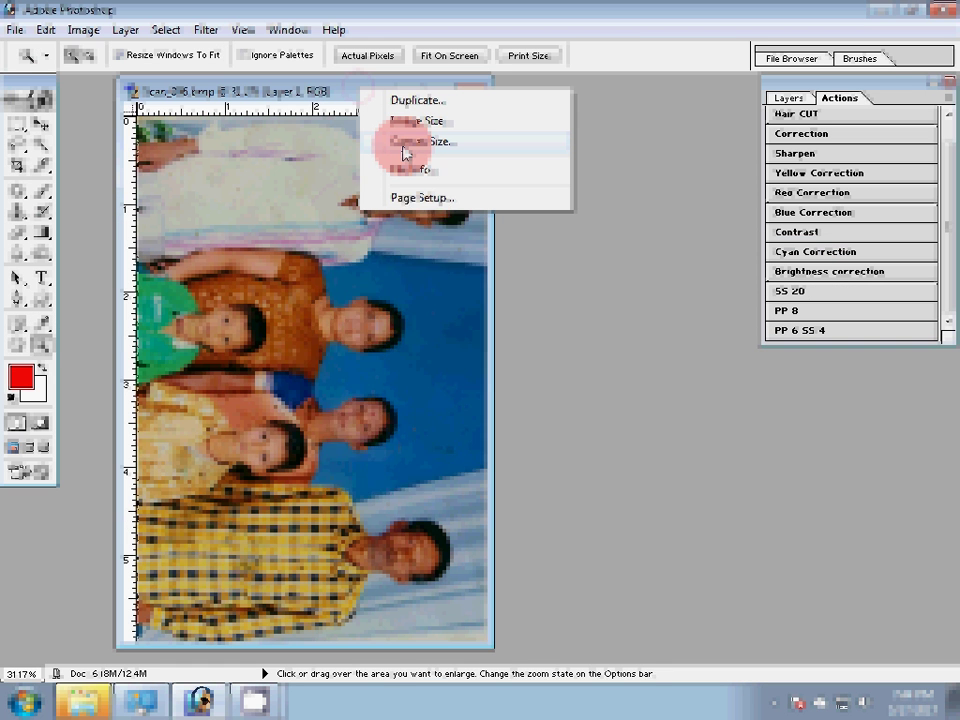
Enlarge the canvas to 104 percent width and height
click(405, 145)
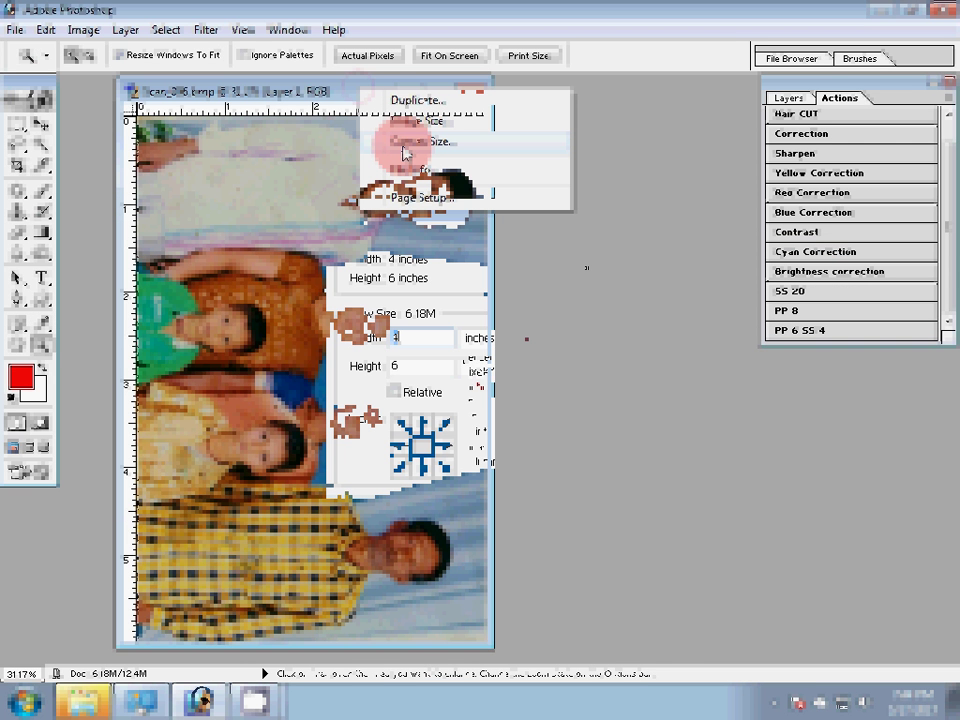
text(100)
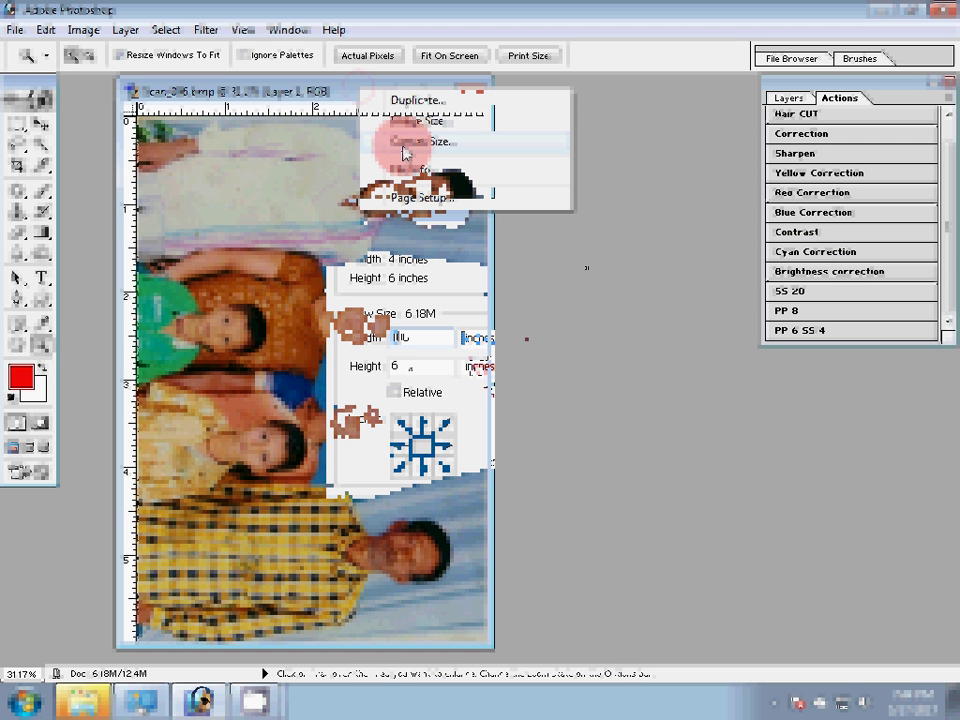
key(Tab)
text(10)
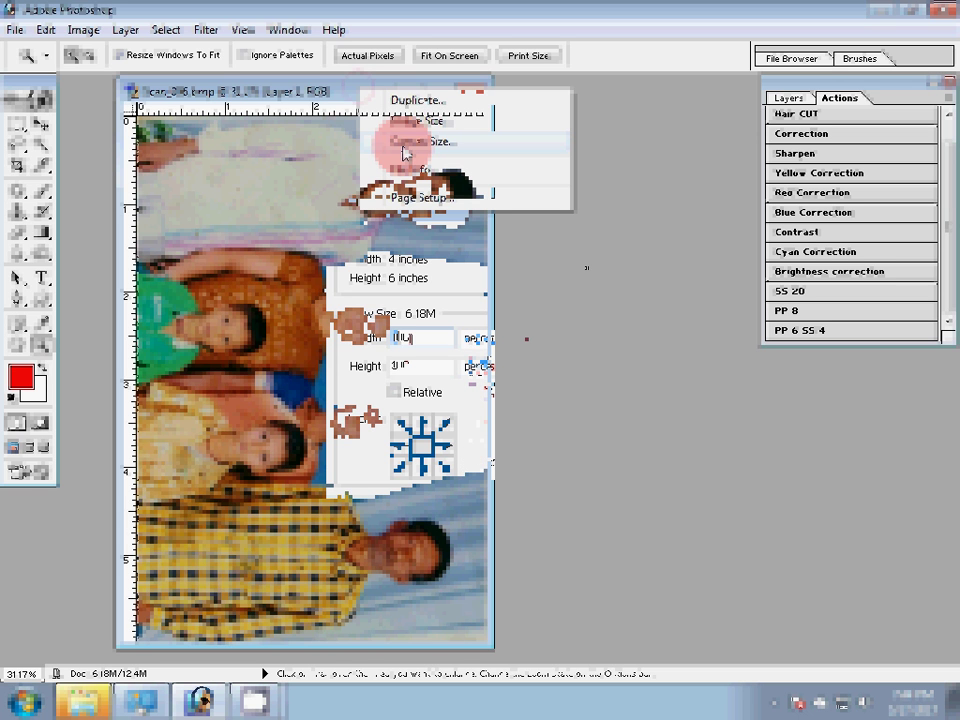
text(200)
text(4)
click(410, 366)
text(104)
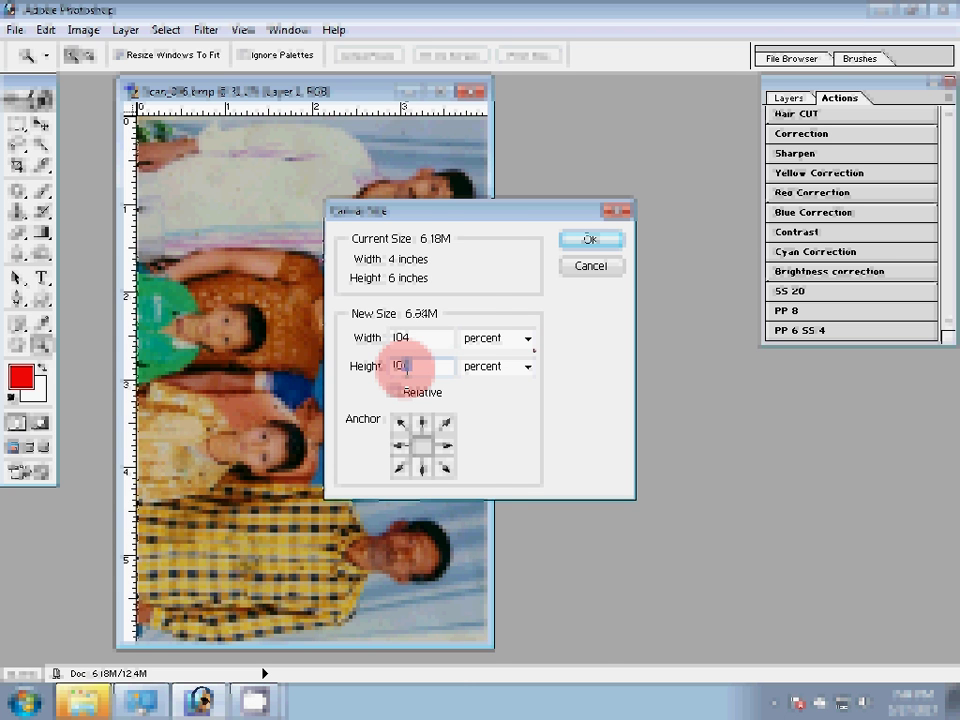
key(Return)
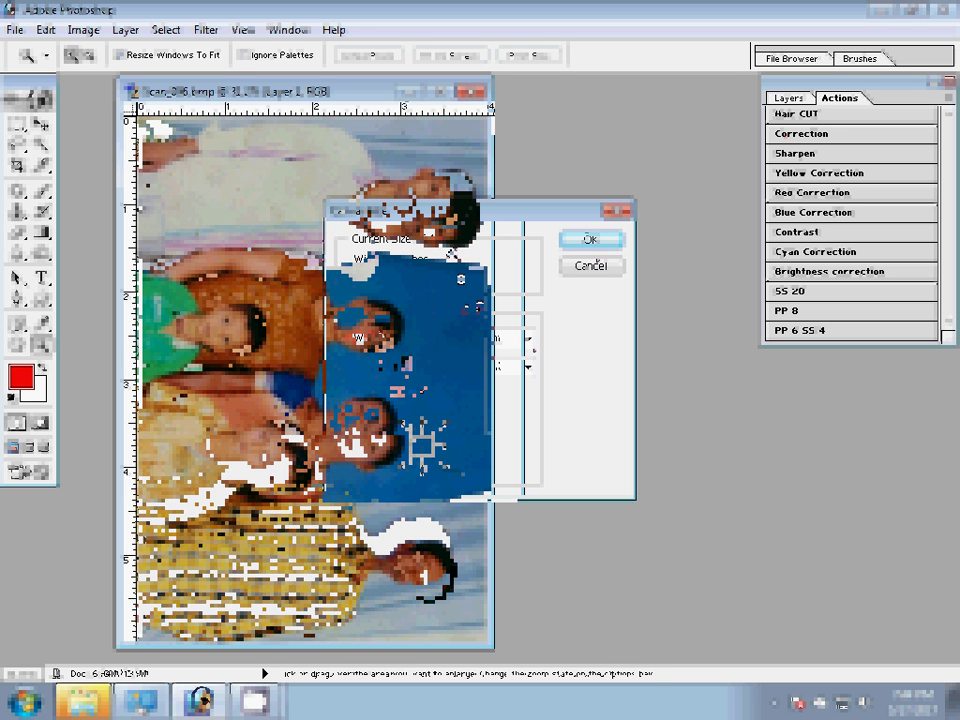
Open the File menu over the enlarged portrait photo
click(15, 29)
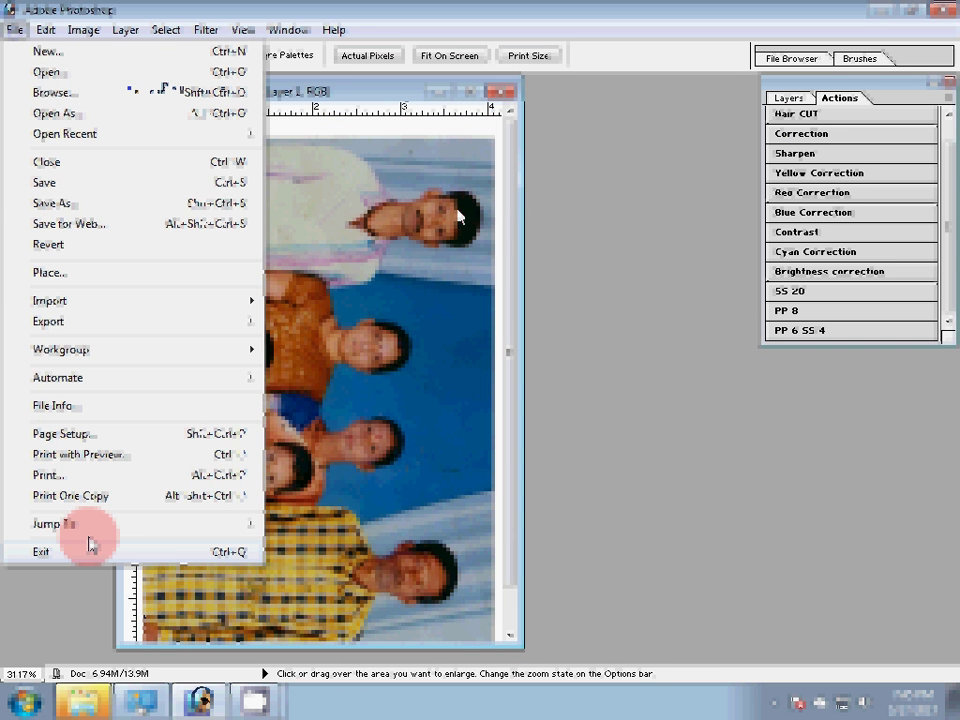